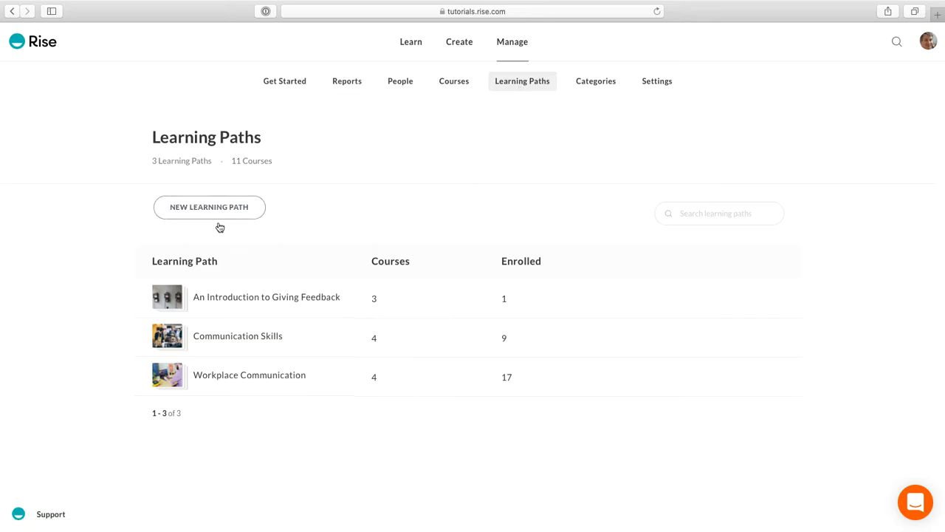
Create a new learning path named Customer Service and proceed to choosing its courses.
{"action": "left_click", "coordinate": [214, 211]}
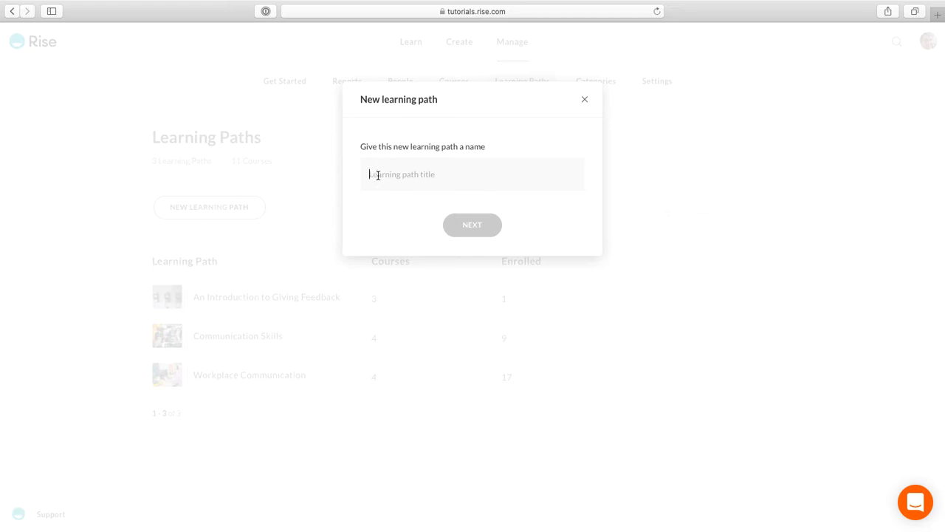
{"action": "type", "text": "Customer Service"}
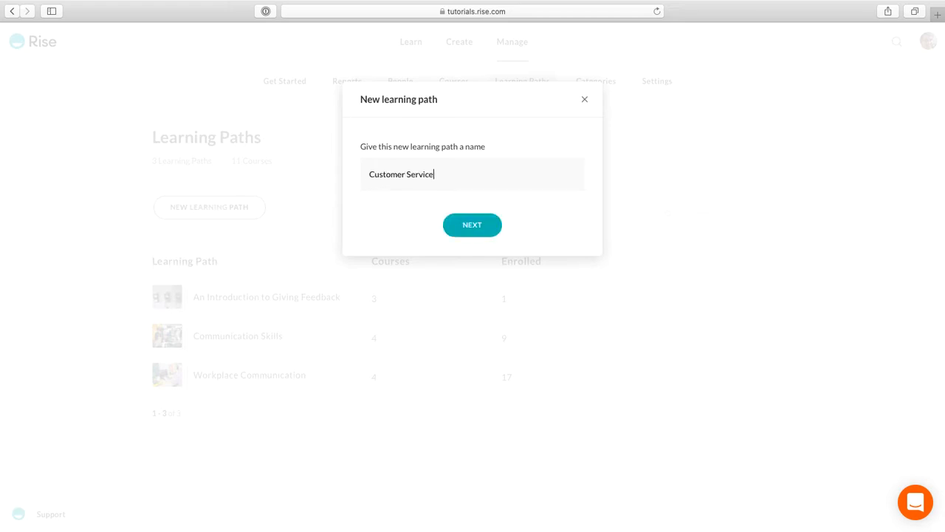
{"action": "left_click", "coordinate": [468, 233]}
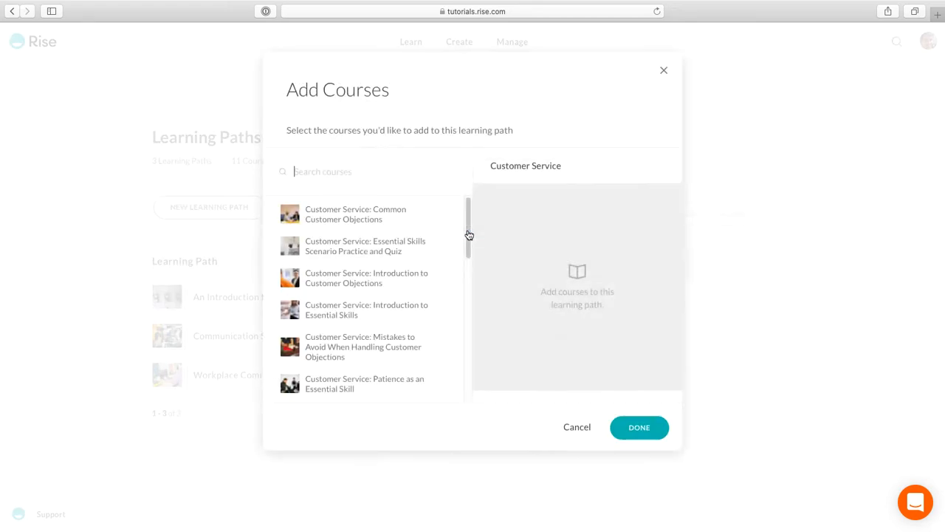
Add the Customer Service courses Common Customer Objections, Introduction to Customer Objections and Introduction to Essential Skills to the learning path.
{"action": "left_click", "coordinate": [362, 215]}
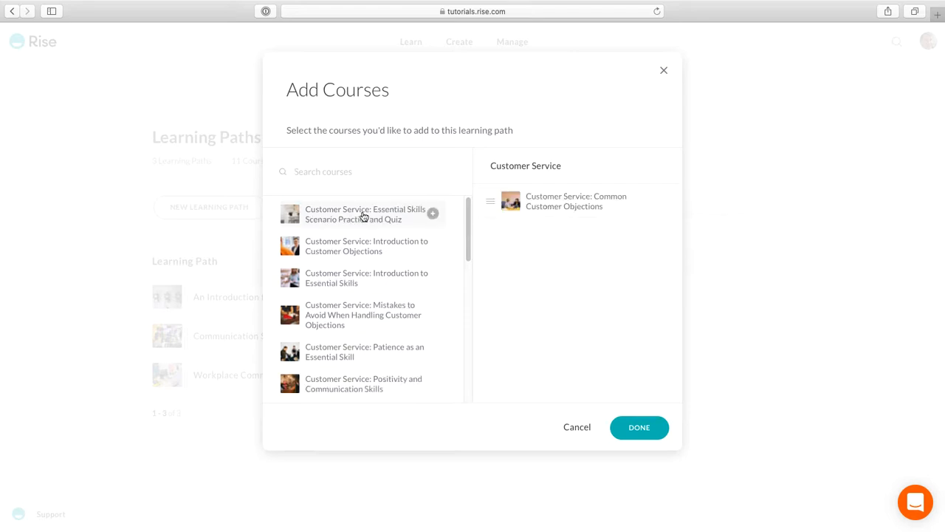
{"action": "left_click", "coordinate": [360, 246]}
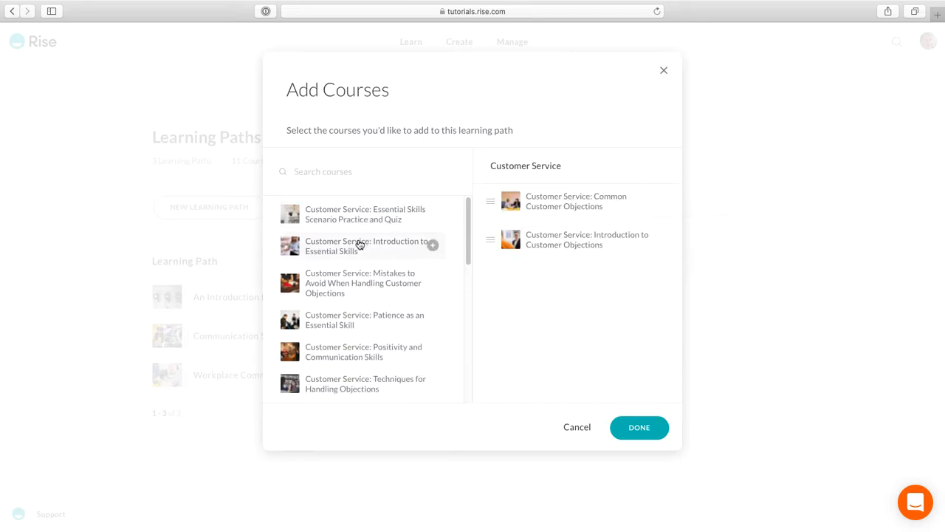
{"action": "left_click", "coordinate": [361, 251]}
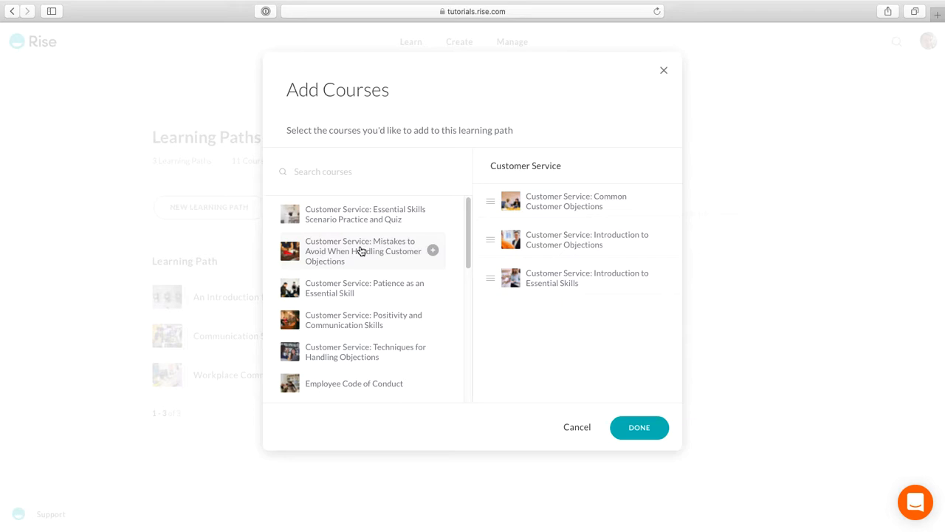
Search the courses for "Customer Service" and add the five remaining matching courses to the learning path.
{"action": "left_click", "coordinate": [348, 173]}
{"action": "type", "text": "Customer Service"}
{"action": "left_click", "coordinate": [353, 219]}
{"action": "left_click", "coordinate": [365, 231]}
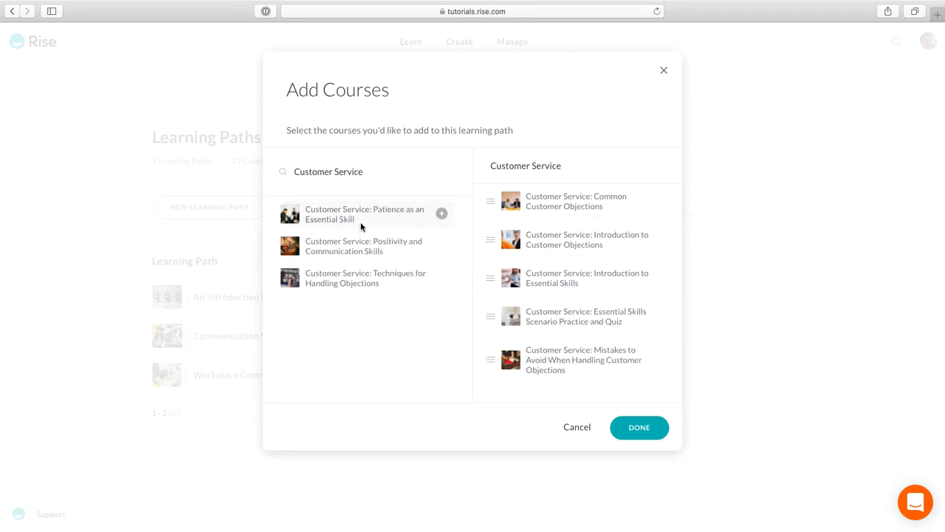
{"action": "left_click", "coordinate": [355, 216]}
{"action": "left_click", "coordinate": [365, 226]}
{"action": "left_click", "coordinate": [359, 226]}
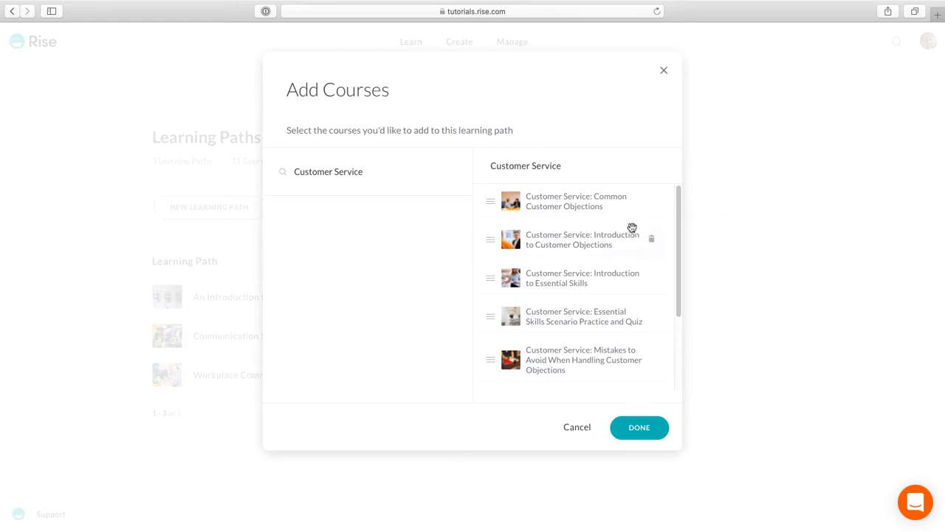
Remove the two Introduction courses, the Essential Skills Scenario Practice and Quiz and the Mistakes to Avoid course, and confirm the course selection.
{"action": "left_click", "coordinate": [652, 241]}
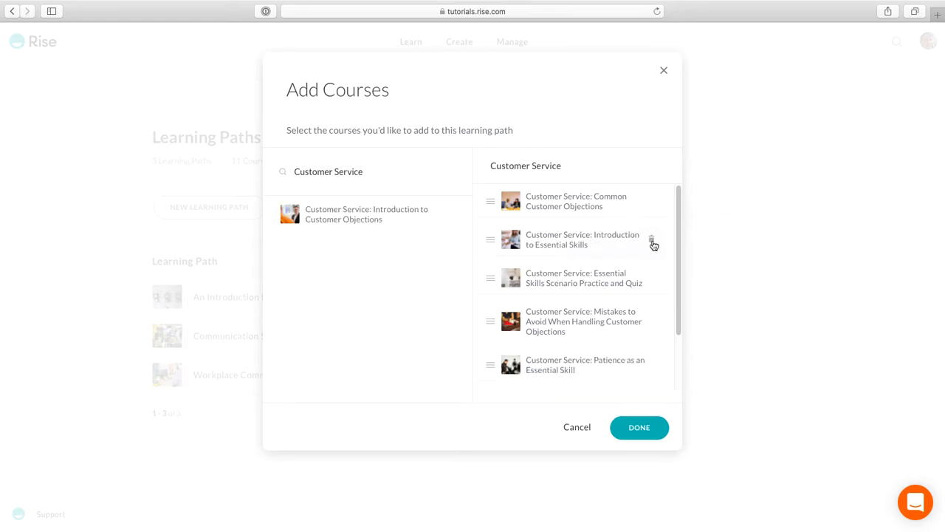
{"action": "left_click", "coordinate": [653, 243]}
{"action": "left_click", "coordinate": [652, 242]}
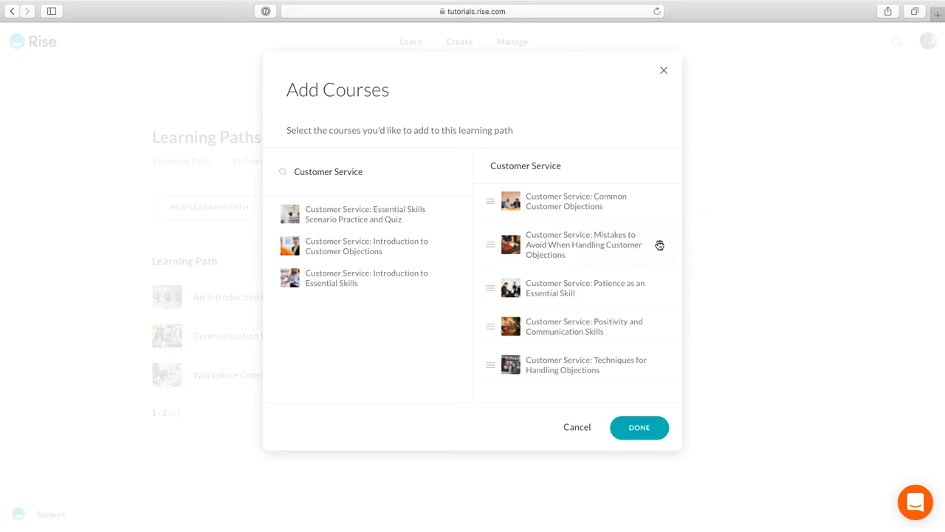
{"action": "left_click", "coordinate": [659, 245]}
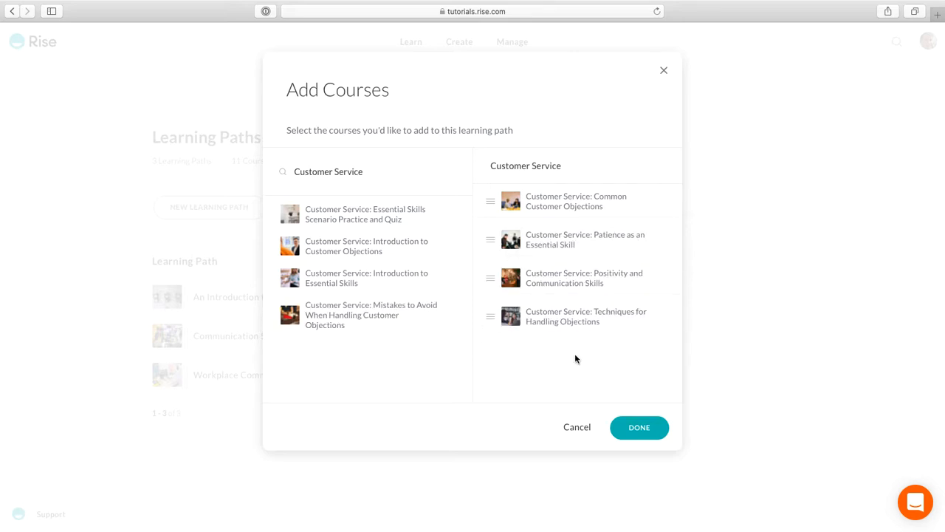
{"action": "left_click", "coordinate": [640, 427]}
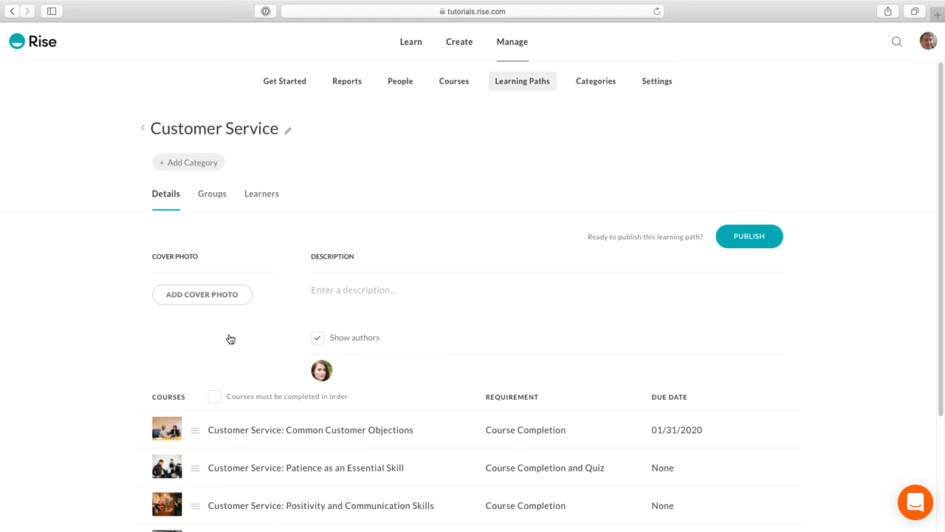
Apply the Customer Service and Sales Training categories to the learning path.
{"action": "left_click", "coordinate": [182, 163]}
{"action": "left_click", "coordinate": [190, 251]}
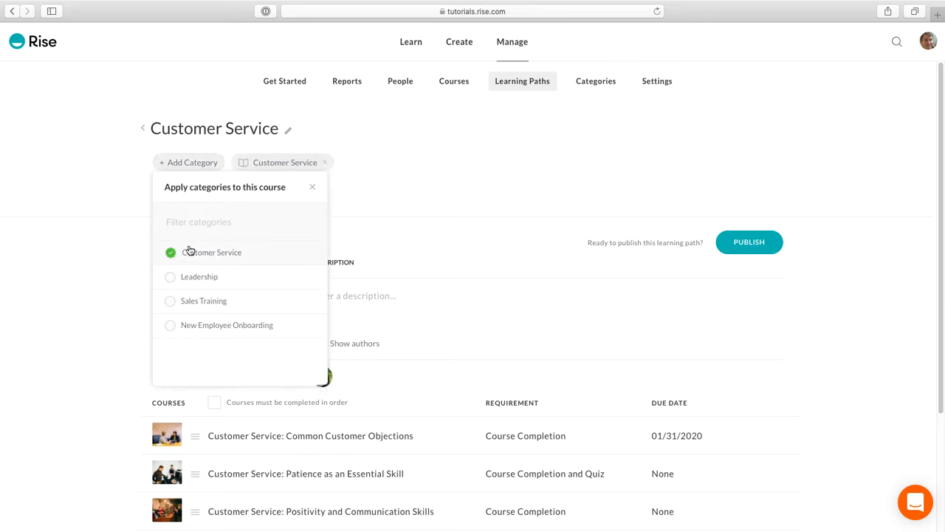
{"action": "left_click", "coordinate": [188, 300]}
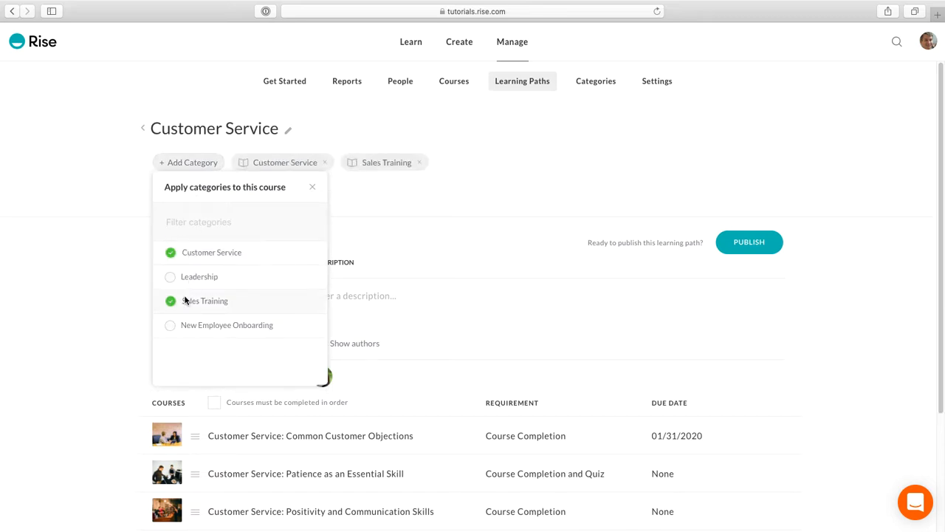
{"action": "left_click", "coordinate": [312, 187]}
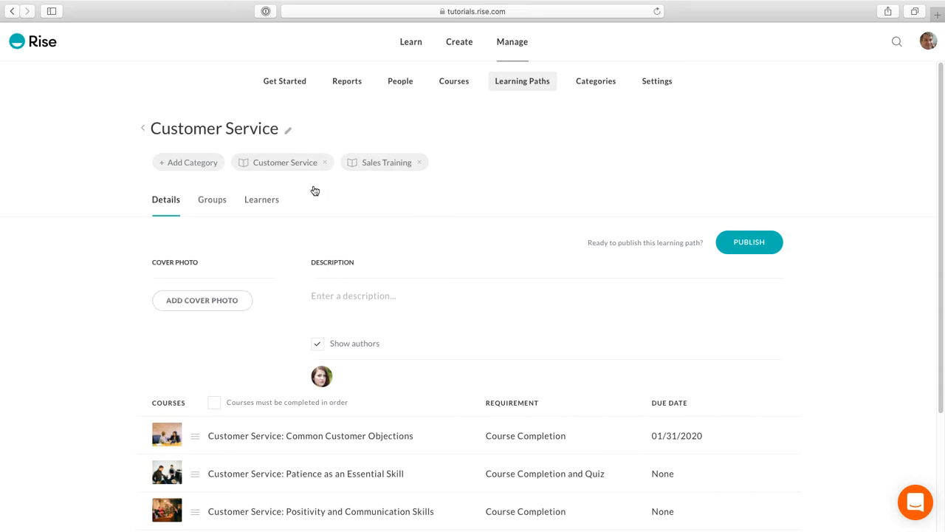
Look at the learning path's rename and delete options, dismiss them, and view its group enrollment page.
{"action": "left_click", "coordinate": [288, 136]}
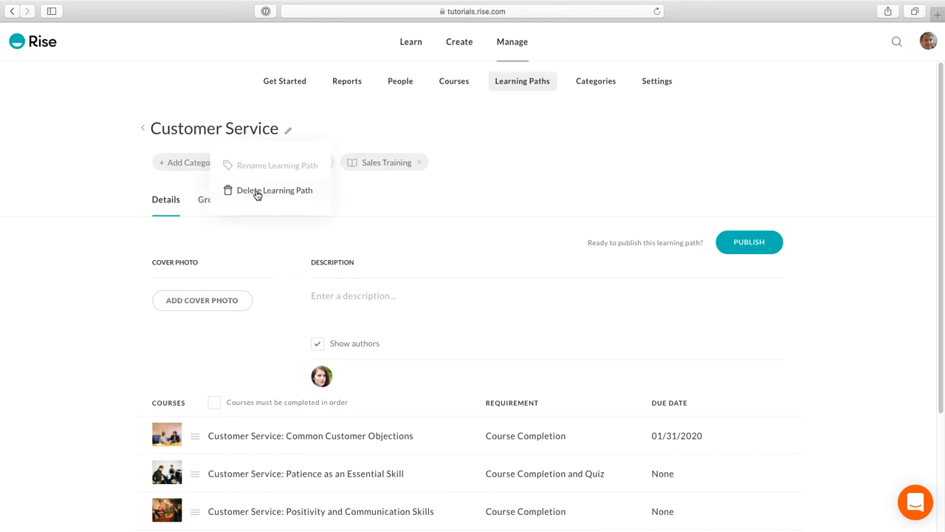
{"action": "left_click", "coordinate": [352, 210]}
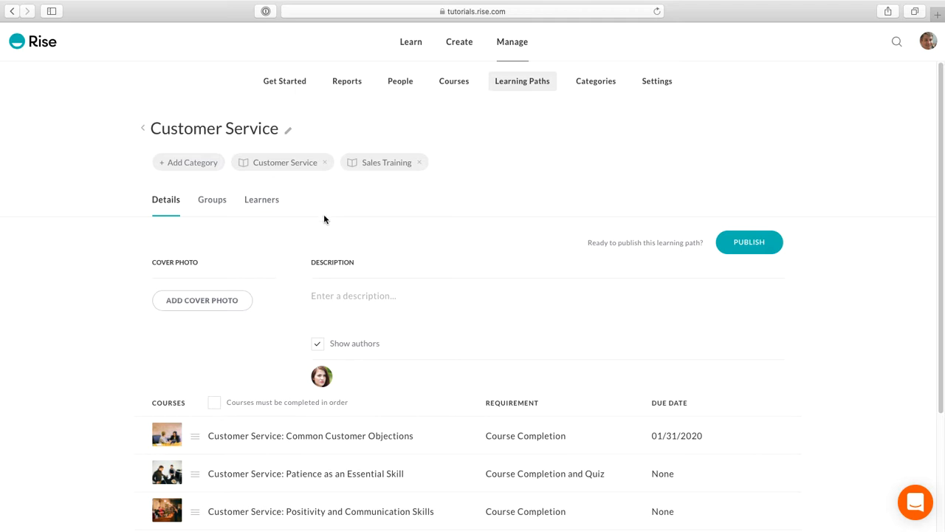
{"action": "left_click", "coordinate": [206, 201]}
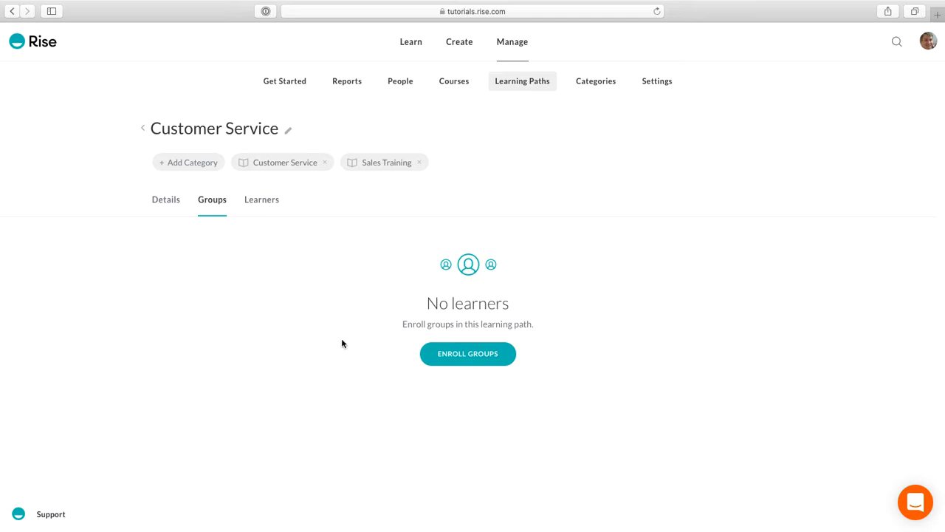
Start enrolling individual learners in the learning path and select the first three listed learners and the fourth one after them.
{"action": "left_click", "coordinate": [258, 201]}
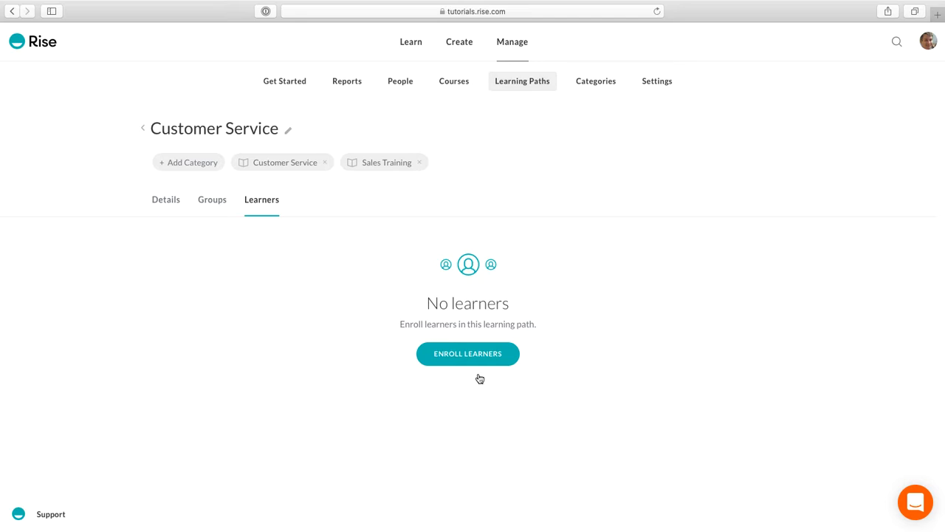
{"action": "left_click", "coordinate": [476, 359]}
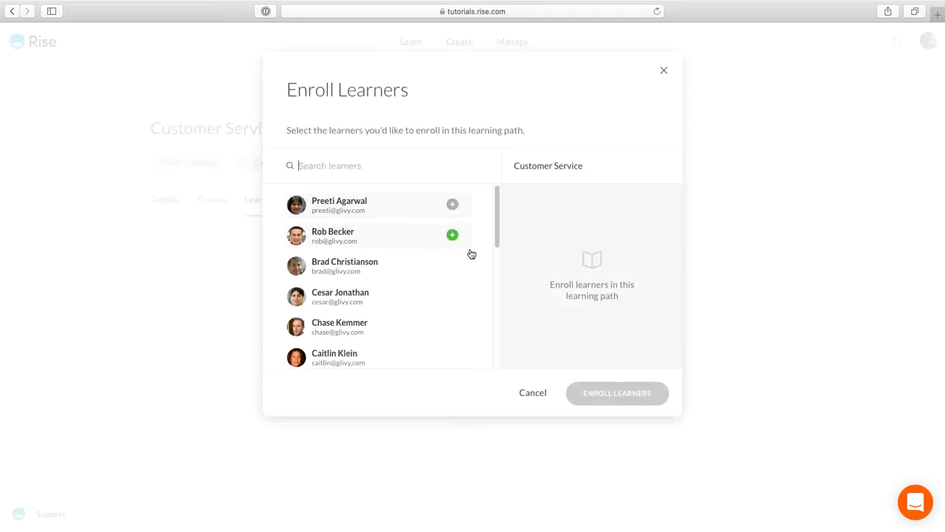
{"action": "left_click", "coordinate": [413, 213]}
{"action": "left_click", "coordinate": [411, 233]}
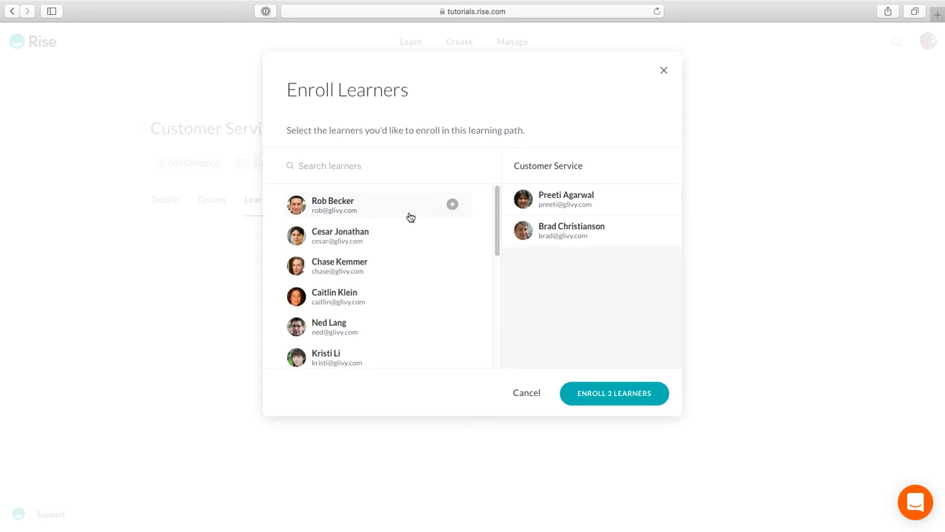
{"action": "left_click", "coordinate": [410, 216]}
{"action": "left_click", "coordinate": [409, 217]}
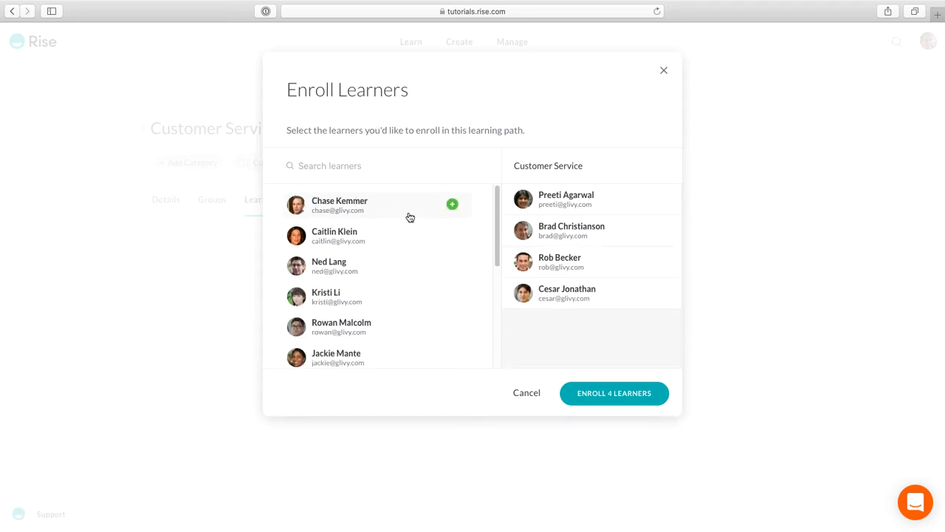
Search for another learner by first name, add the match to the enrollment selection, and clear the search.
{"action": "left_click", "coordinate": [356, 164]}
{"action": "type", "text": "Ned"}
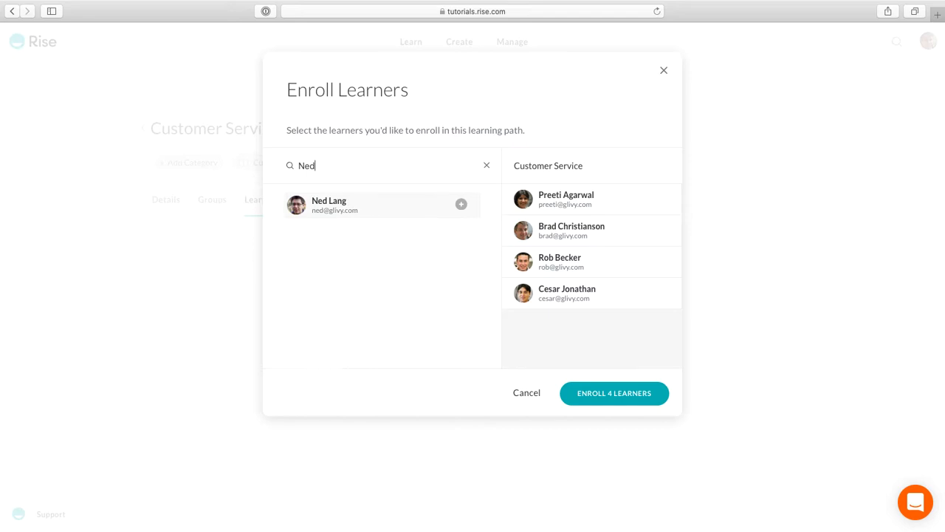
{"action": "left_click", "coordinate": [362, 207]}
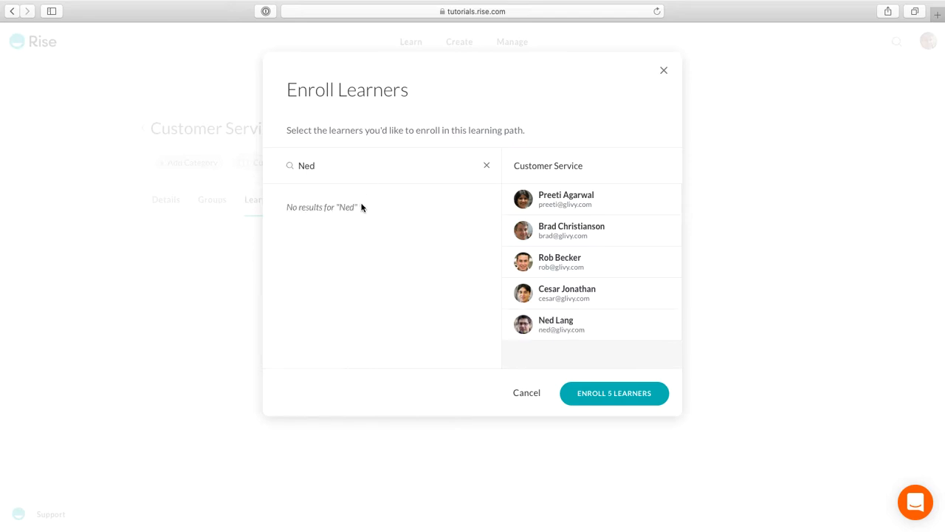
{"action": "left_click", "coordinate": [487, 167]}
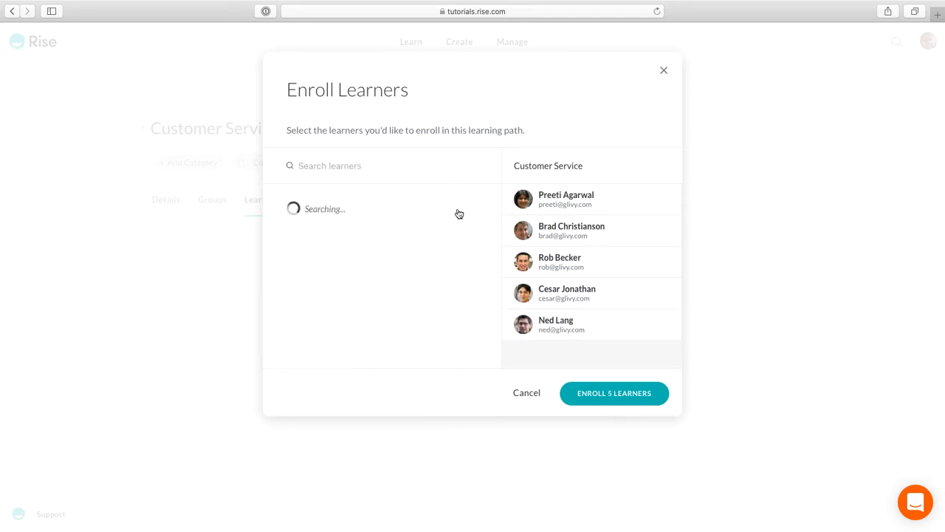
Remove the fourth learner from the enrollment selection and enroll the remaining four learners.
{"action": "left_click", "coordinate": [667, 295]}
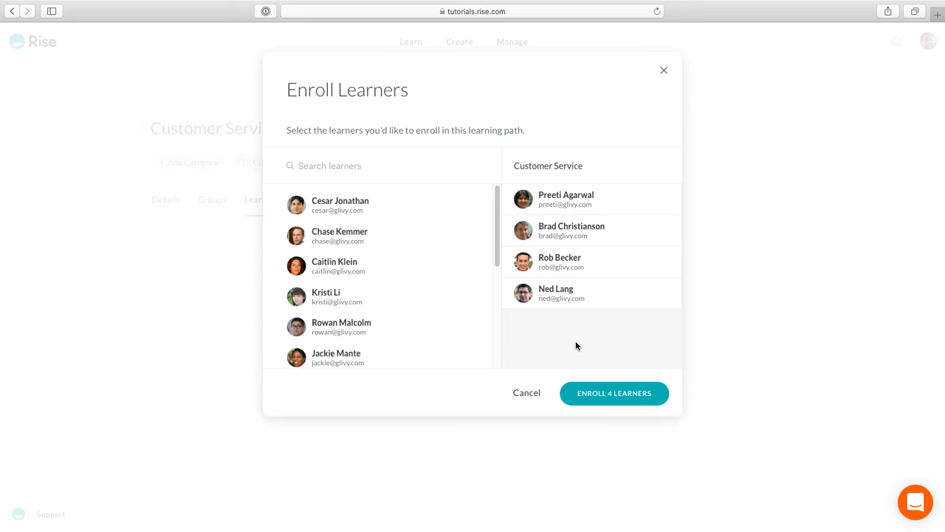
{"action": "left_click", "coordinate": [606, 403]}
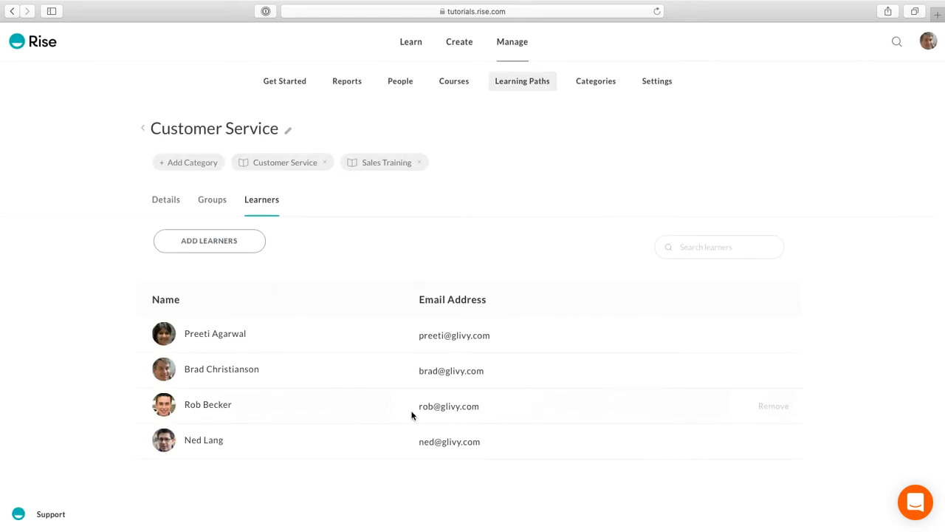
Find a cover photo in the image library with "customer service" and set the photo of people at a shop counter as the learning path's cover.
{"action": "left_click", "coordinate": [166, 201]}
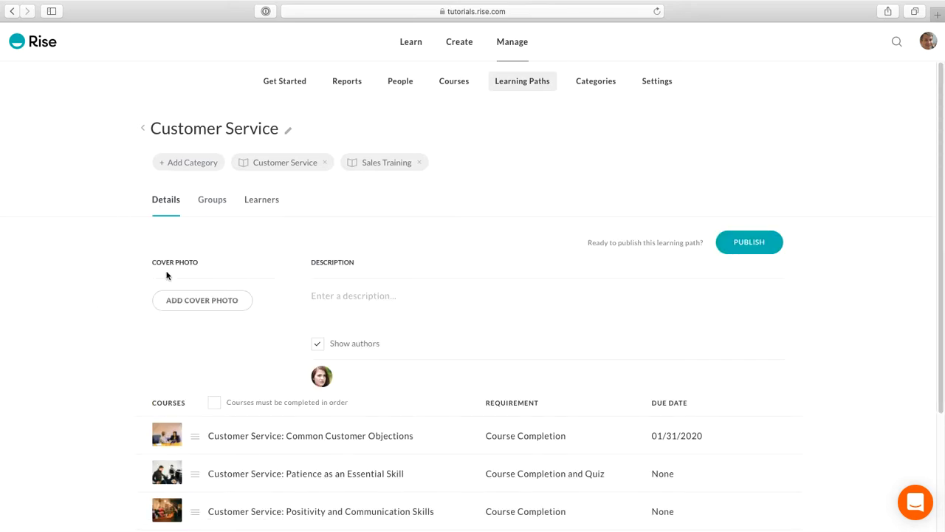
{"action": "left_click", "coordinate": [232, 302]}
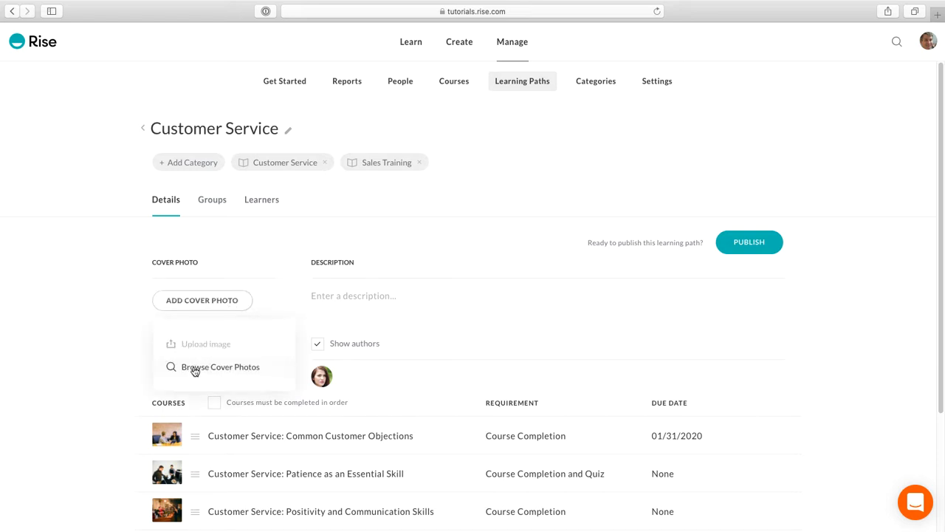
{"action": "left_click", "coordinate": [232, 375]}
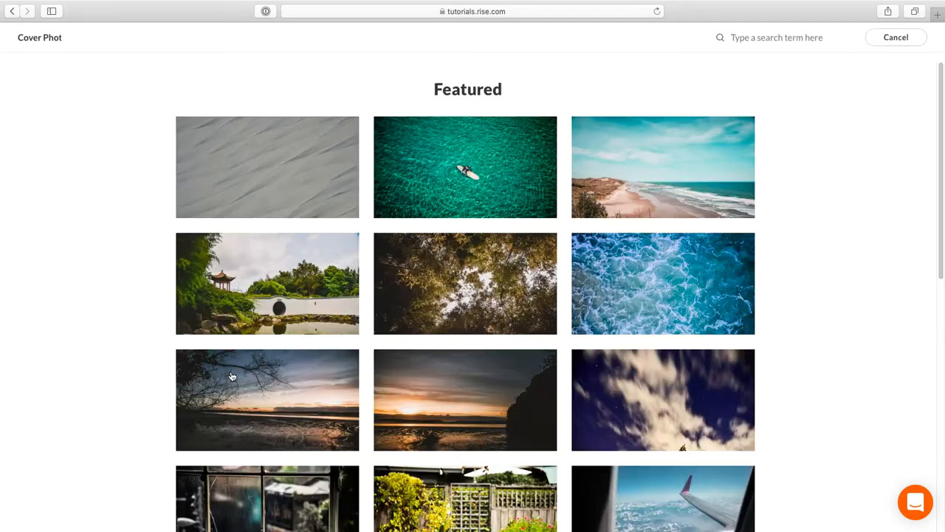
{"action": "left_click", "coordinate": [770, 44]}
{"action": "type", "text": "customer service"}
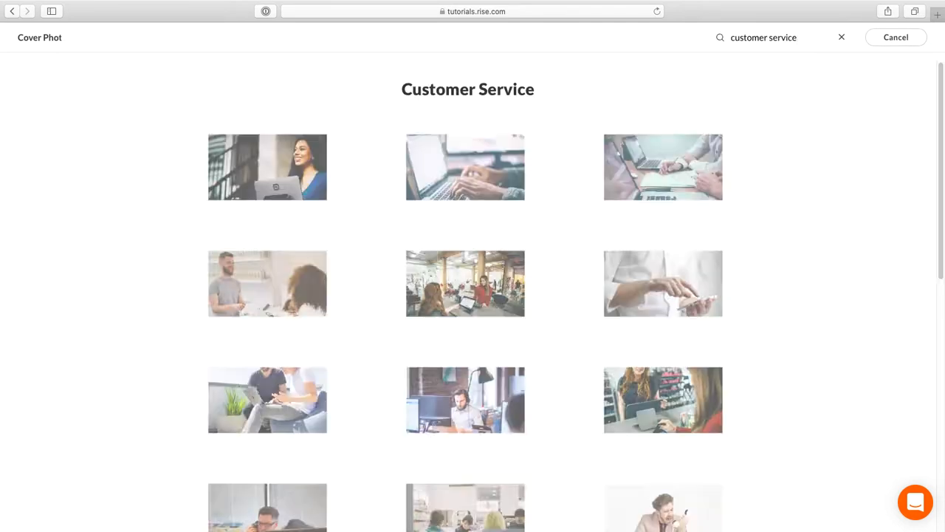
{"action": "scroll", "coordinate": [631, 222], "scroll_direction": "down", "scroll_amount": 5}
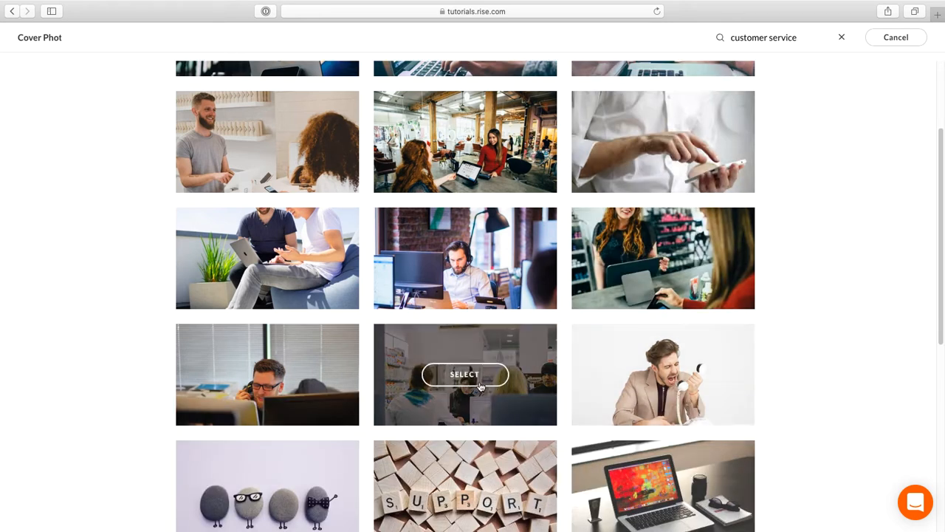
{"action": "left_click", "coordinate": [475, 378]}
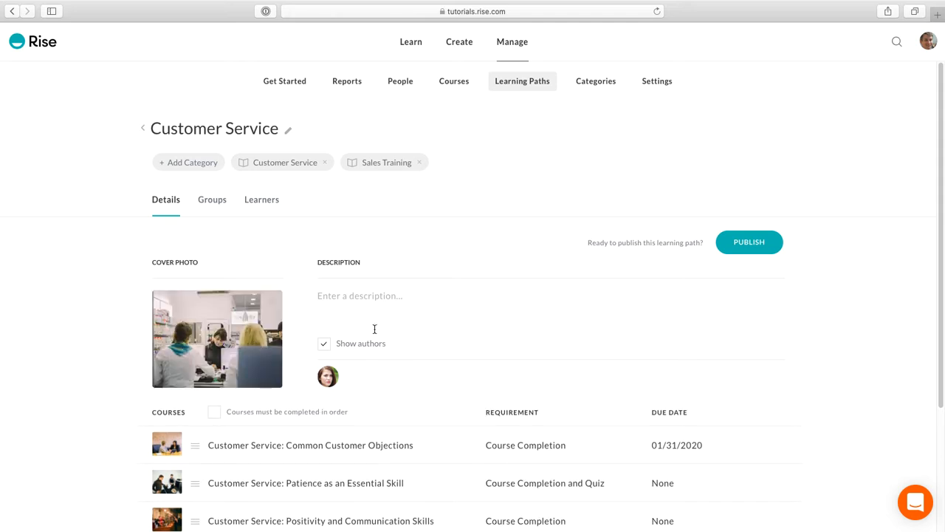
Enter "Describe your course" as the learning path's description.
{"action": "left_click", "coordinate": [332, 298]}
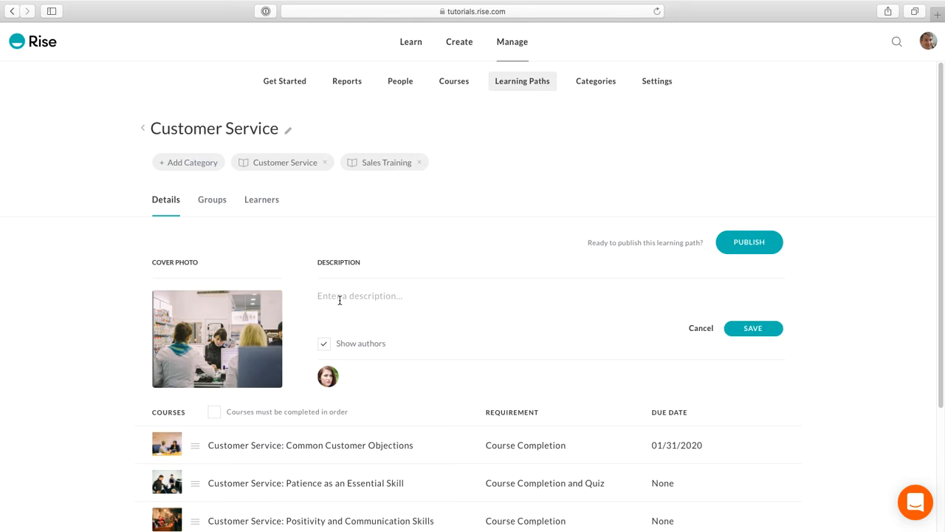
{"action": "type", "text": "Describe your course"}
{"action": "left_click", "coordinate": [324, 343]}
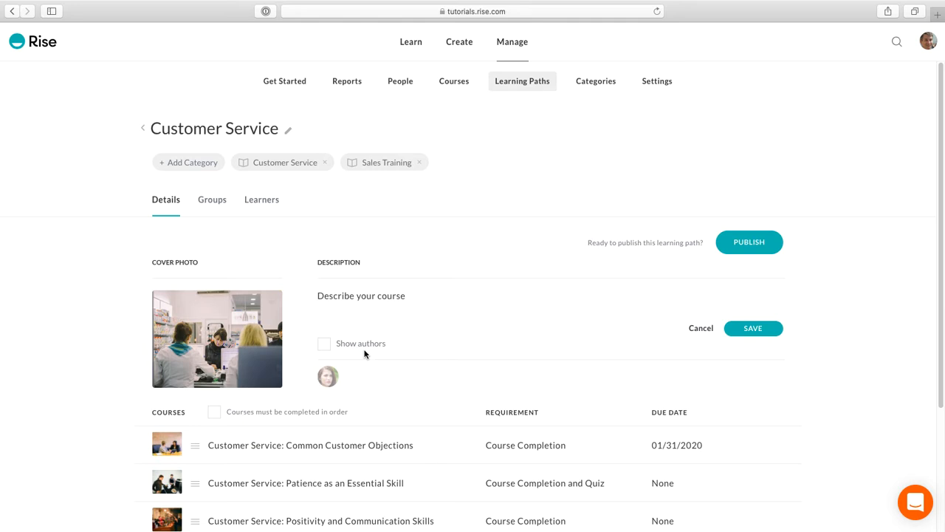
{"action": "scroll", "coordinate": [364, 354], "scroll_direction": "down", "scroll_amount": 1}
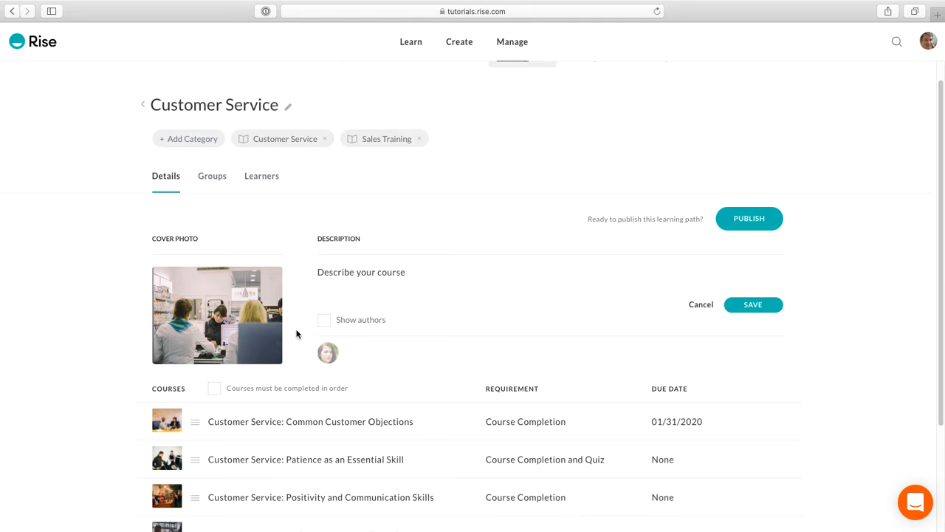
{"action": "left_click", "coordinate": [322, 322]}
Require the courses to be completed in order and move Patience as an Essential Skill to the end of the course list.
{"action": "scroll", "coordinate": [391, 334], "scroll_direction": "down", "scroll_amount": 4}
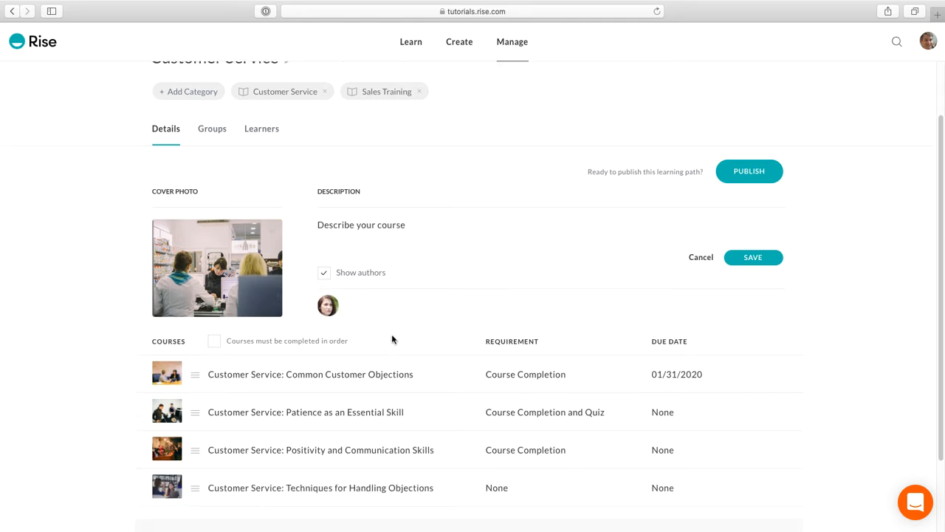
{"action": "scroll", "coordinate": [391, 333], "scroll_direction": "down", "scroll_amount": 1}
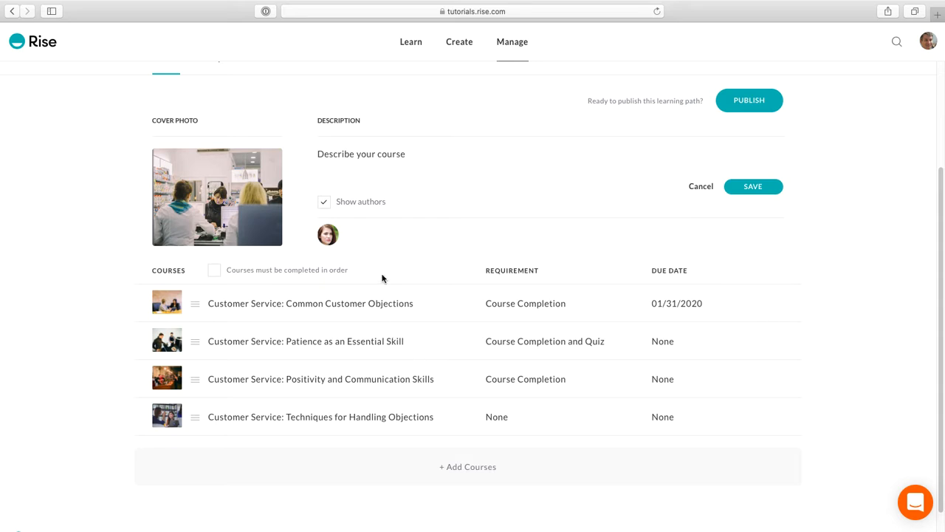
{"action": "left_click", "coordinate": [212, 270]}
{"action": "left_click_drag", "start_coordinate": [195, 344], "coordinate": [194, 282]}
{"action": "left_click_drag", "start_coordinate": [220, 325], "coordinate": [196, 392]}
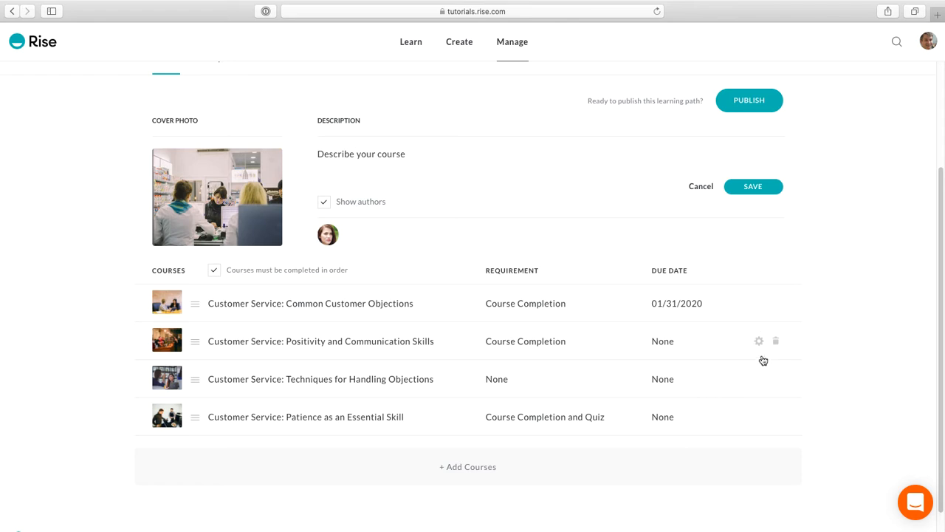
Check the Common Customer Objections course's settings without changes, and set the Positivity and Communication Skills course's due date to 02/29/2020.
{"action": "left_click", "coordinate": [760, 305]}
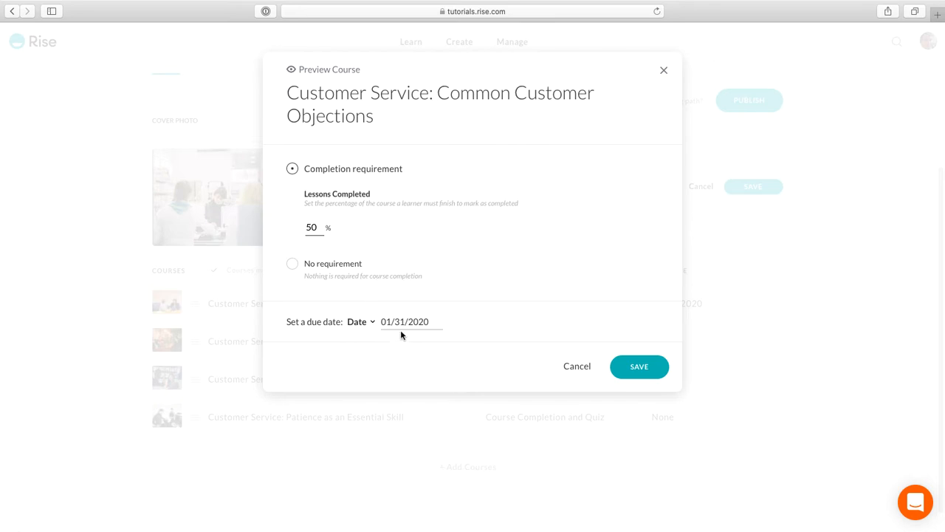
{"action": "left_click", "coordinate": [575, 368]}
{"action": "mouse_move", "coordinate": [760, 341]}
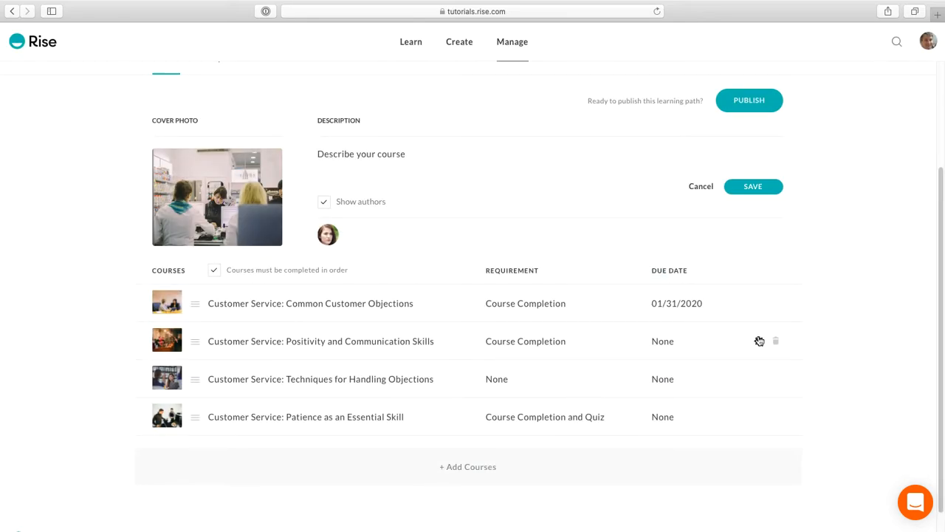
{"action": "left_click", "coordinate": [759, 341]}
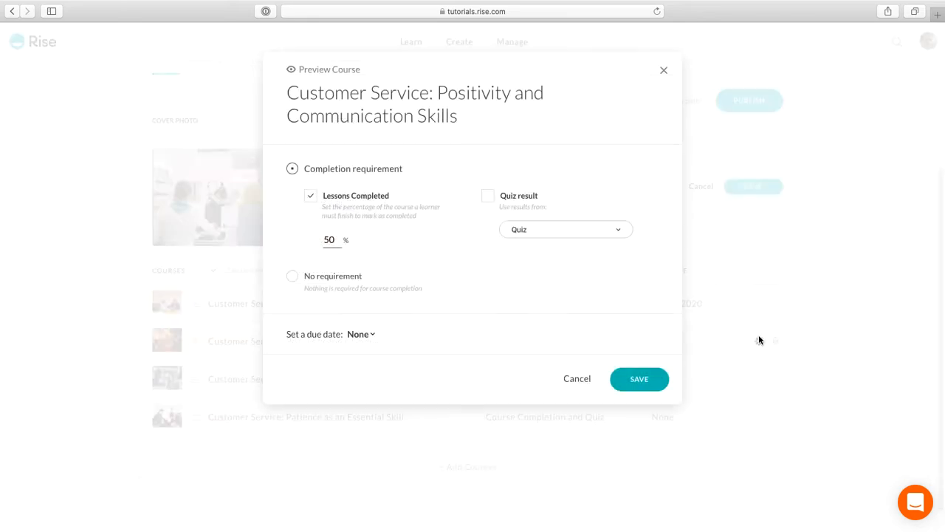
{"action": "left_click", "coordinate": [361, 334]}
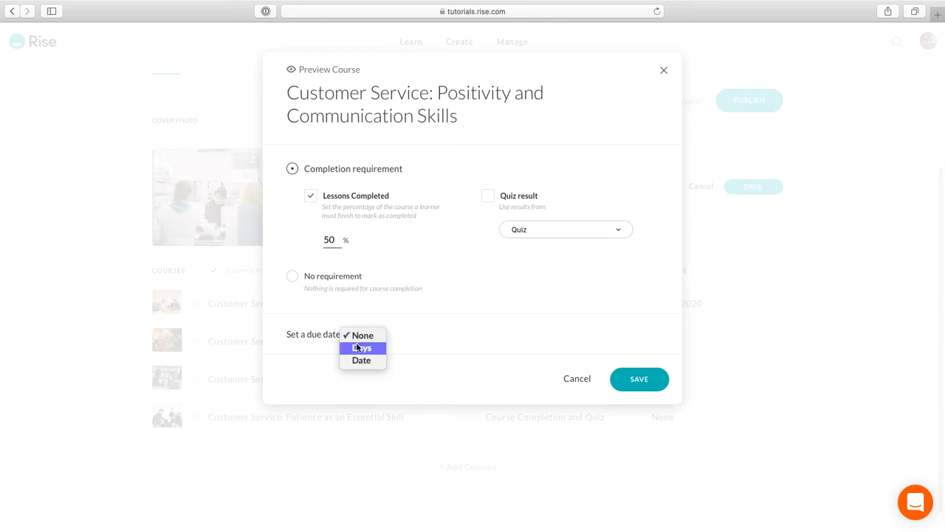
{"action": "left_click", "coordinate": [361, 359]}
{"action": "left_click", "coordinate": [409, 336]}
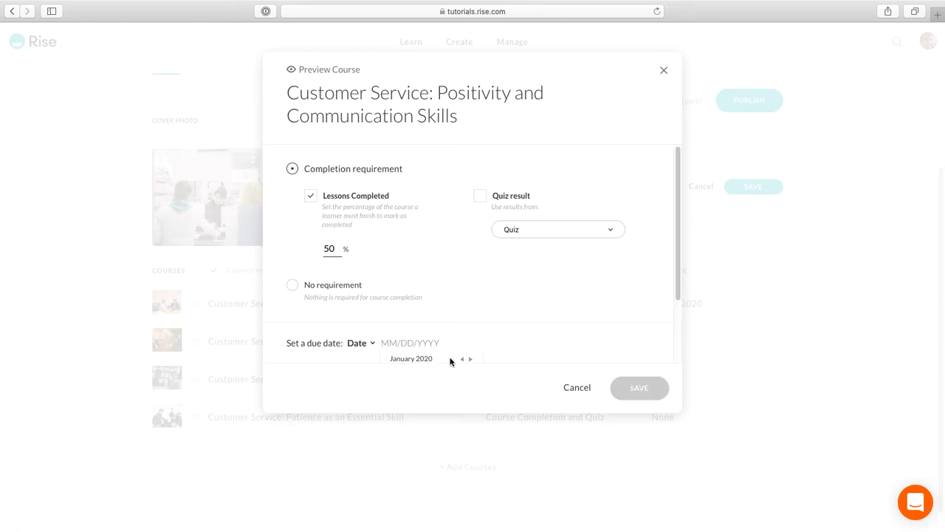
{"action": "scroll", "coordinate": [450, 357], "scroll_direction": "down", "scroll_amount": 2}
{"action": "left_click", "coordinate": [471, 273]}
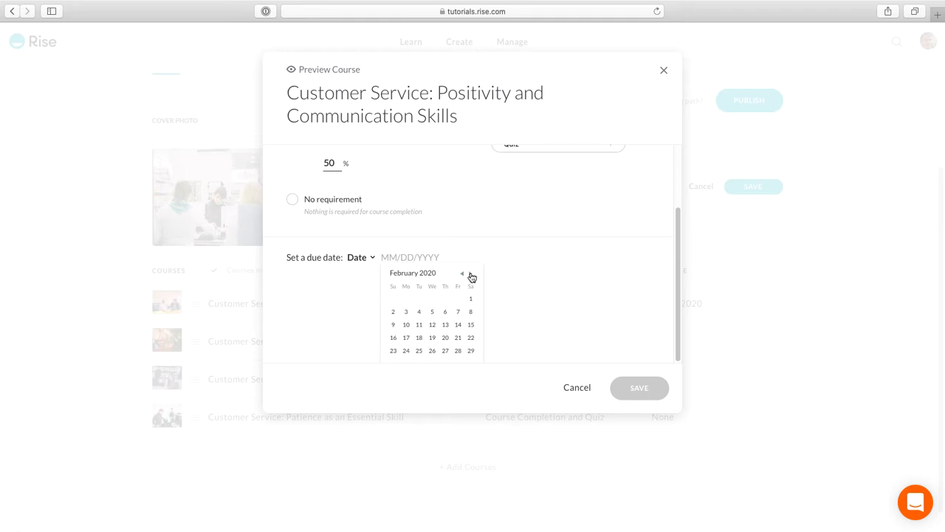
{"action": "left_click", "coordinate": [471, 351]}
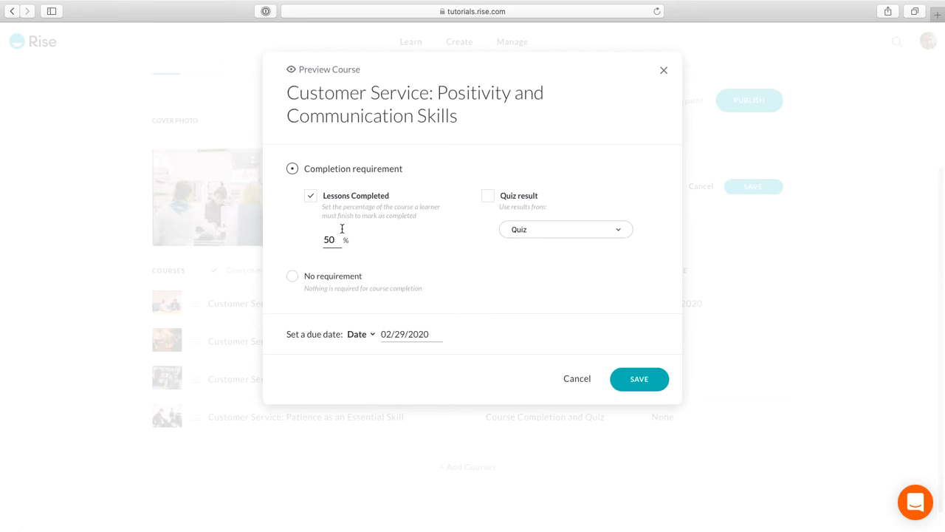
{"action": "left_click", "coordinate": [627, 381]}
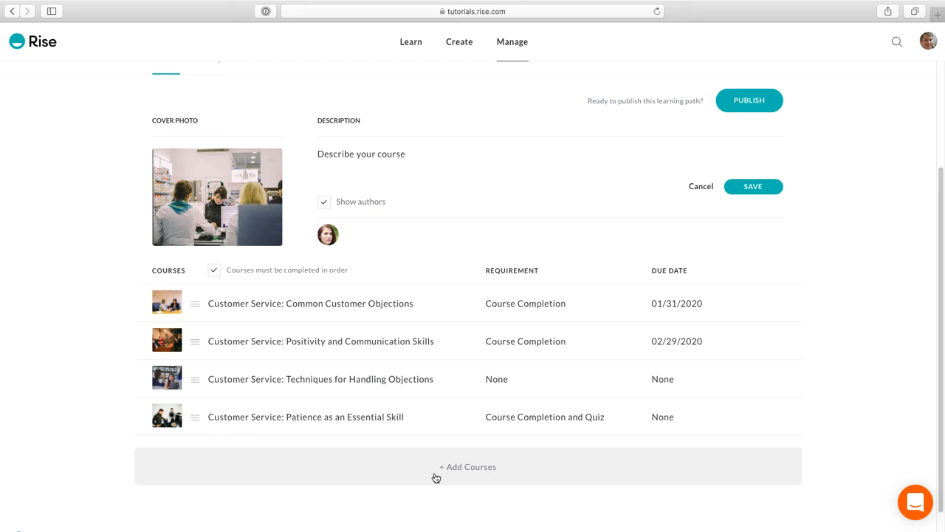
Publish the learning path with library visibility on and skip enrolling groups or learners for now.
{"action": "left_click", "coordinate": [749, 101]}
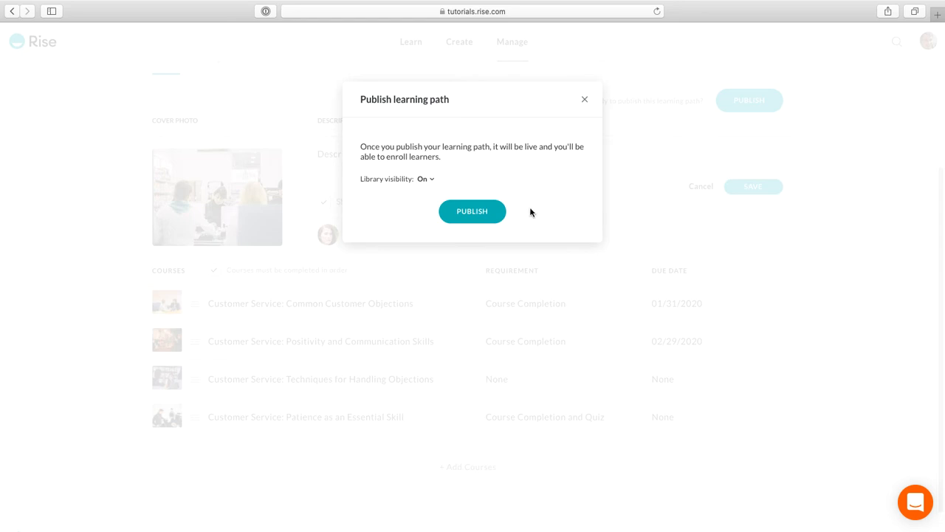
{"action": "left_click", "coordinate": [421, 179]}
{"action": "left_click", "coordinate": [521, 227]}
{"action": "left_click", "coordinate": [459, 213]}
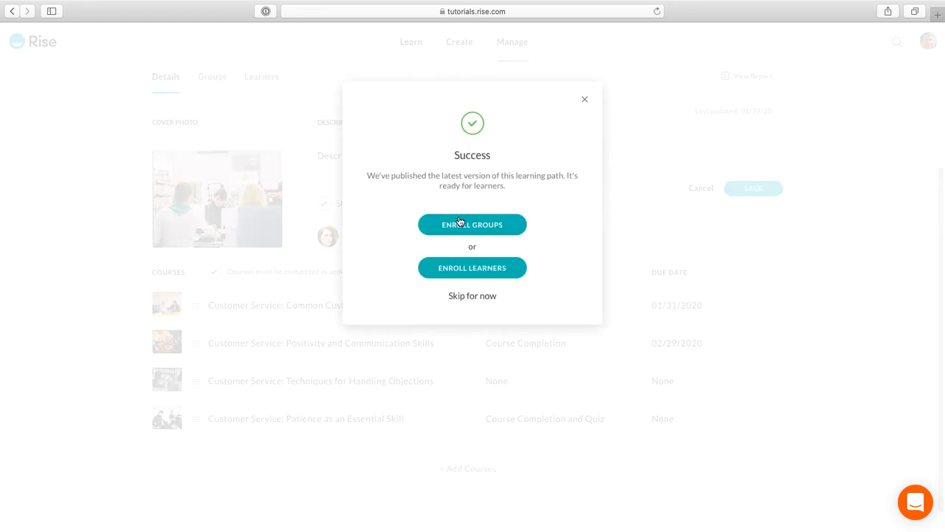
{"action": "left_click", "coordinate": [470, 296]}
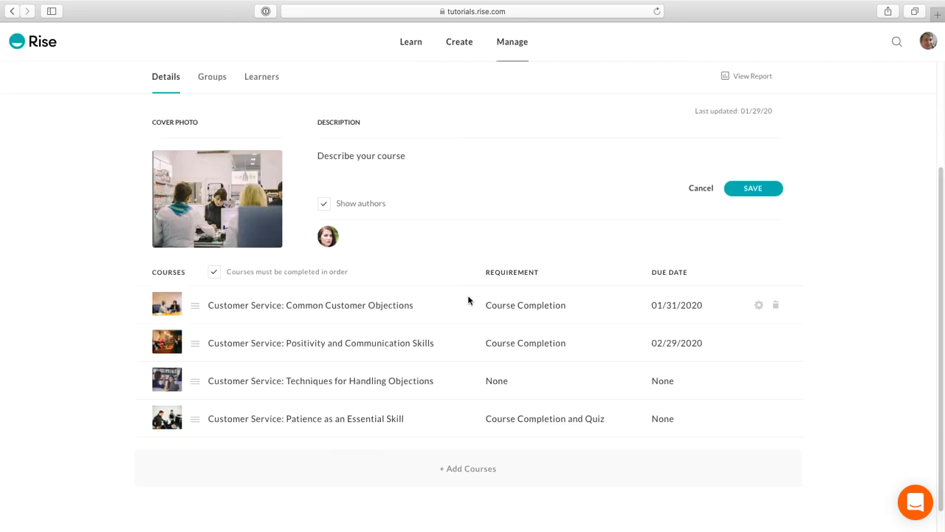